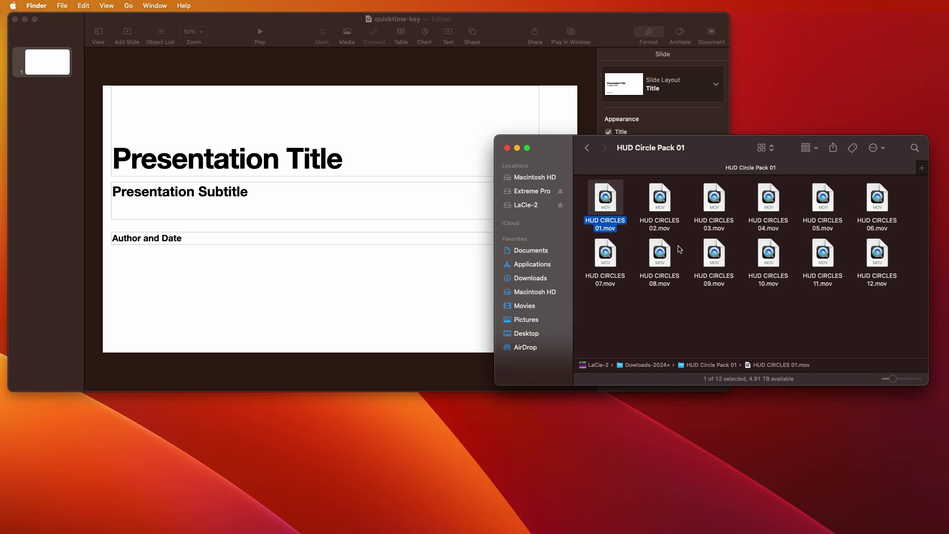
Try opening HUD CIRCLES 01.mov and inserting it on the Keynote title slide; both are rejected.
{"action": "left_click", "coordinate": [637, 208]}
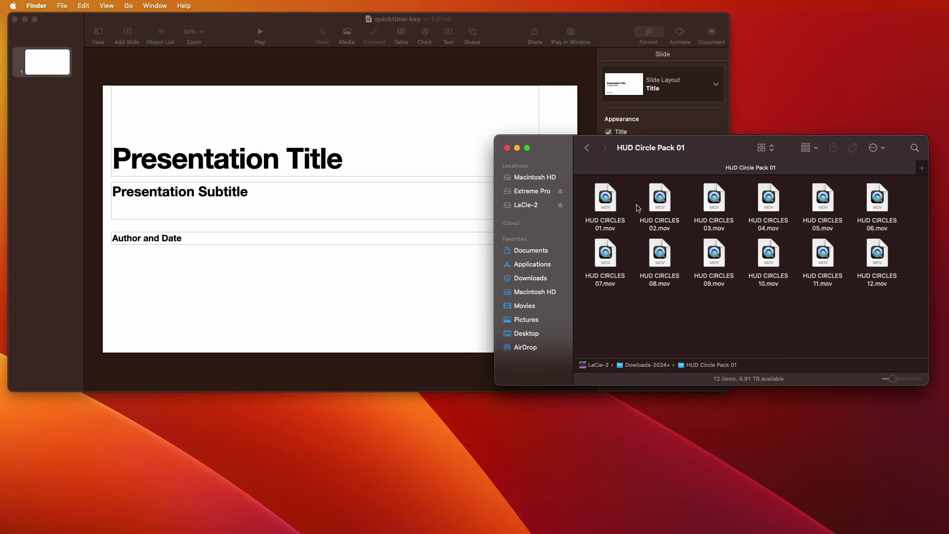
{"action": "double_click", "coordinate": [608, 210]}
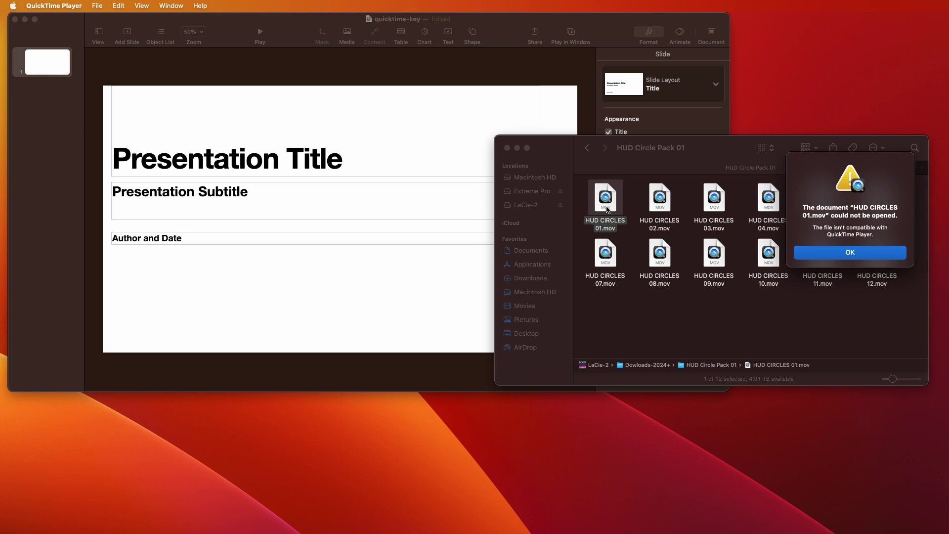
{"action": "left_click", "coordinate": [847, 254]}
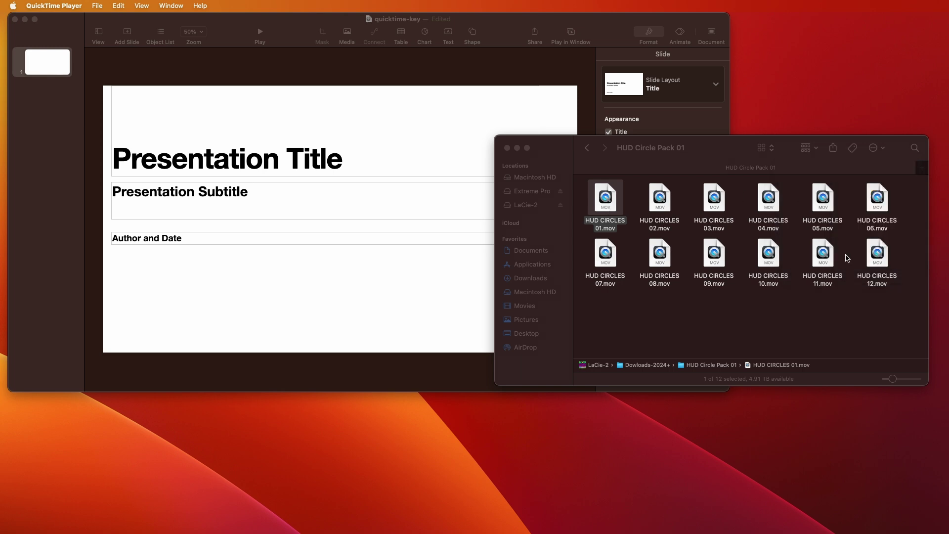
{"action": "left_click", "coordinate": [608, 209]}
{"action": "left_click_drag", "start_coordinate": [608, 208], "coordinate": [250, 291]}
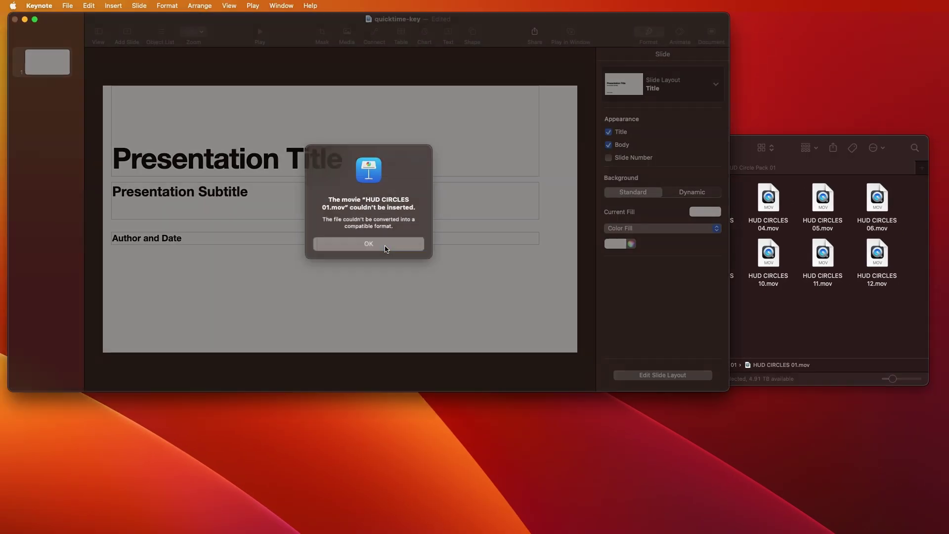
{"action": "left_click", "coordinate": [336, 233]}
Move the folder window aside and hide it, then open the DaVinci Resolve free download options.
{"action": "left_click", "coordinate": [845, 319]}
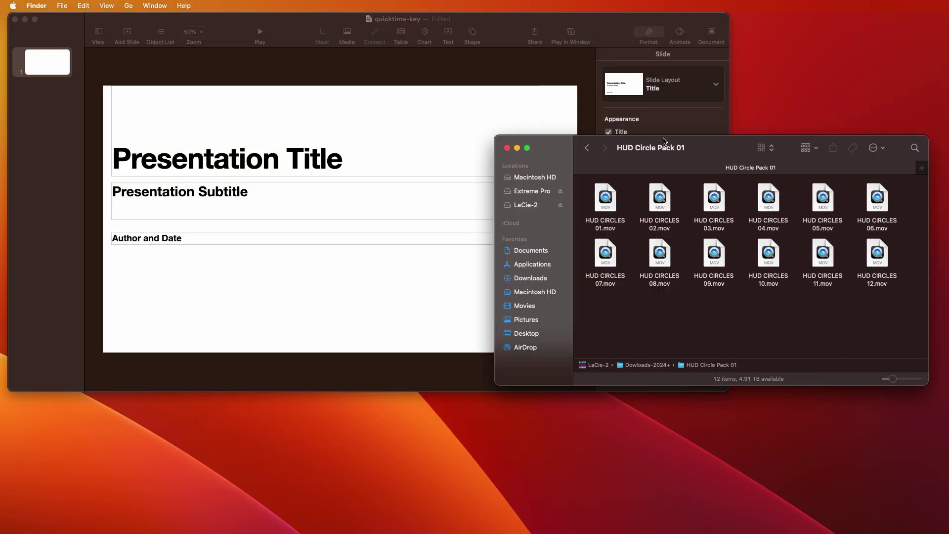
{"action": "left_click_drag", "start_coordinate": [666, 144], "coordinate": [918, 161]}
{"action": "key", "text": "super+w"}
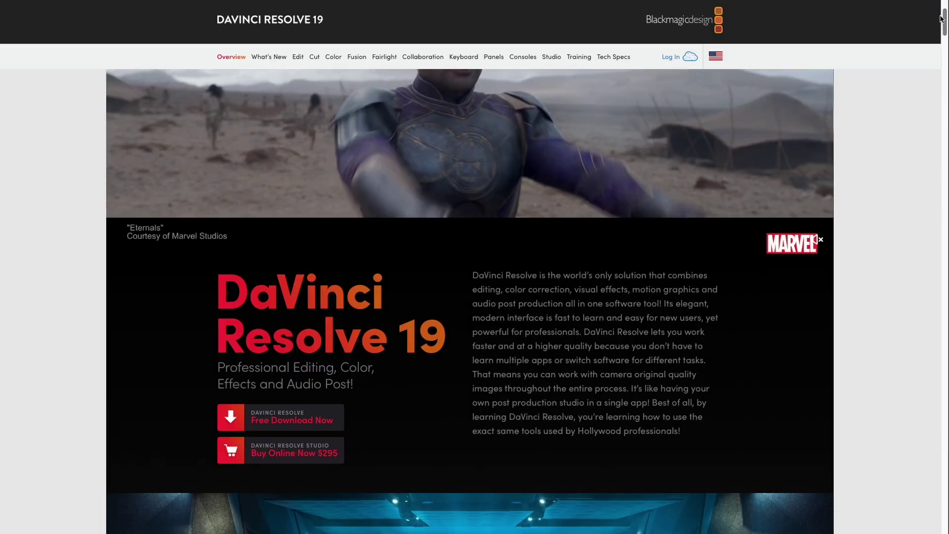
{"action": "scroll", "coordinate": [936, 24], "scroll_direction": "down", "scroll_amount": 4}
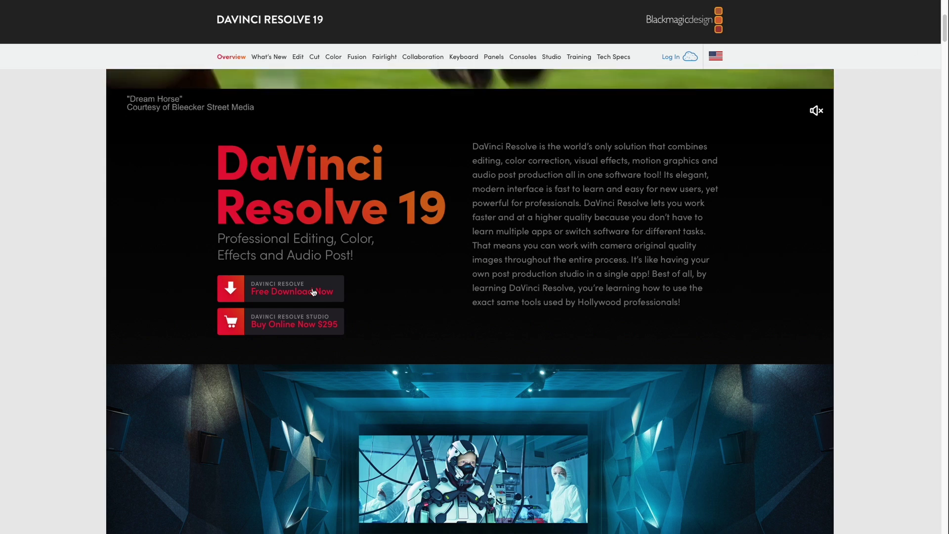
{"action": "left_click", "coordinate": [276, 297]}
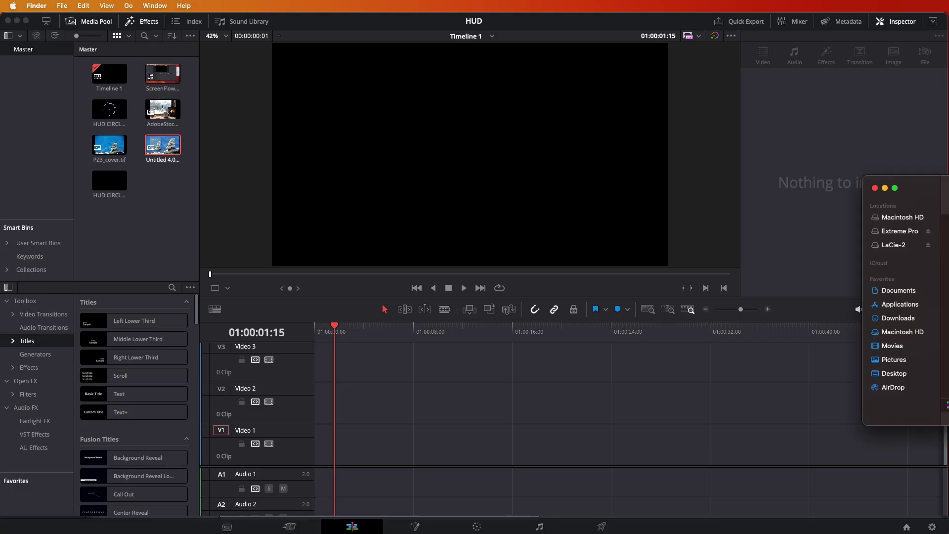
Drag HUD CIRCLES 01.mov into the timeline and move it to Video 2 at the start.
{"action": "left_click_drag", "start_coordinate": [881, 257], "coordinate": [371, 444]}
{"action": "left_click", "coordinate": [750, 384]}
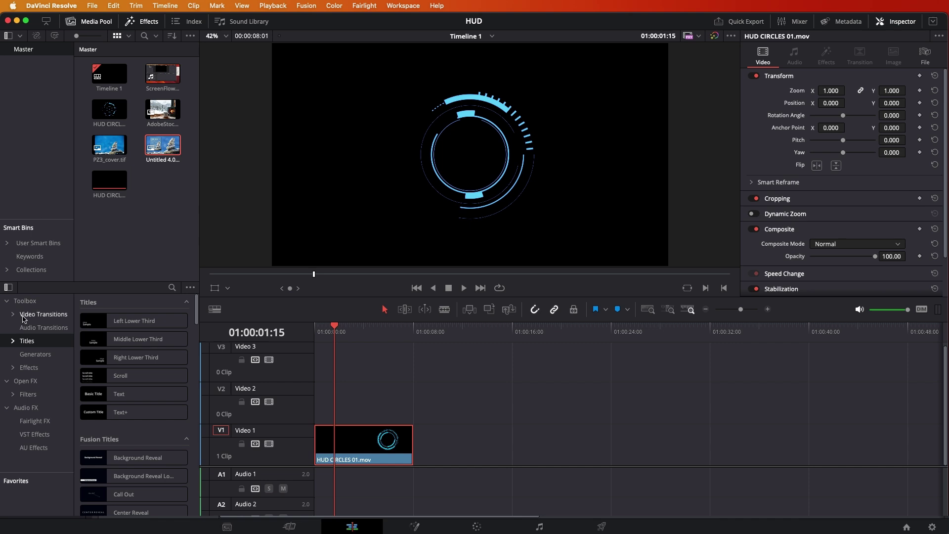
{"action": "left_click_drag", "start_coordinate": [353, 438], "coordinate": [349, 418]}
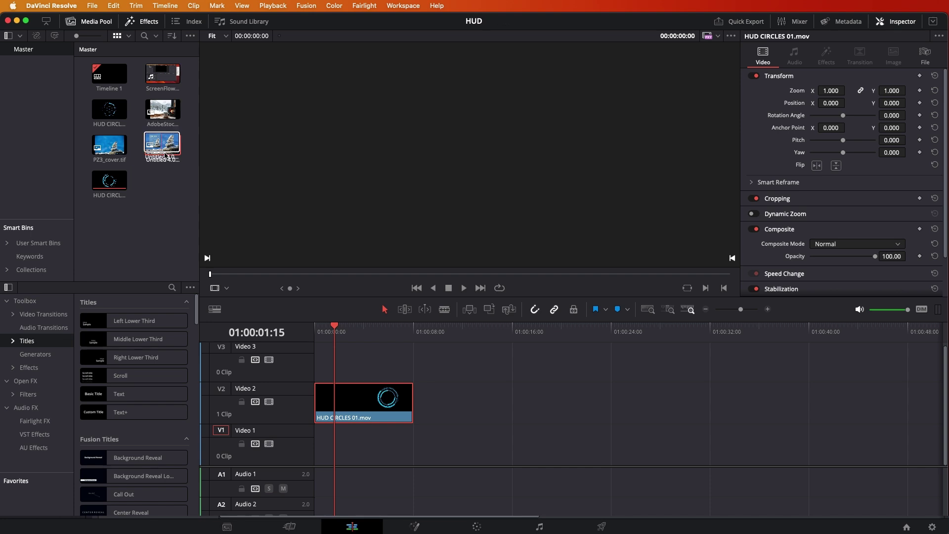
Preview the circles over a background photo on Video 1, then delete the photo and scrub the animation.
{"action": "left_click_drag", "start_coordinate": [162, 148], "coordinate": [349, 460]}
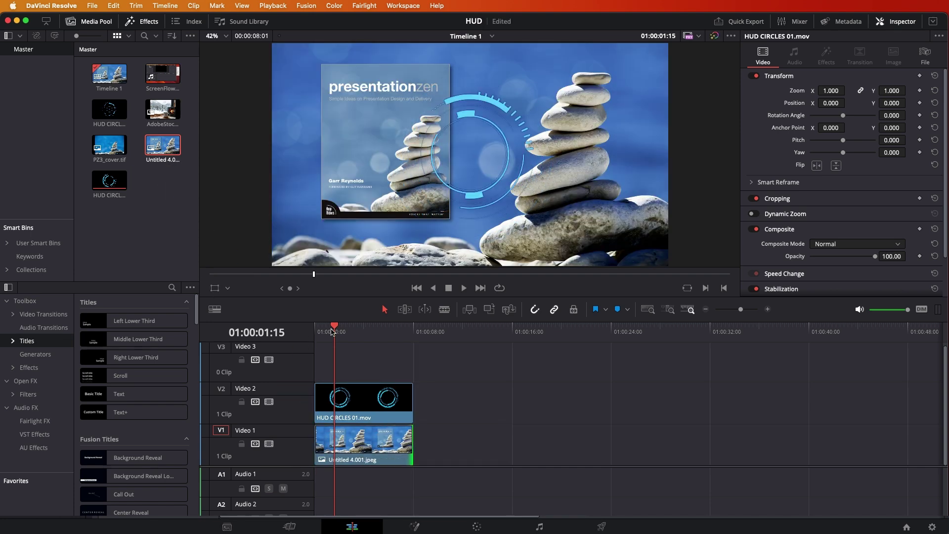
{"action": "left_click_drag", "start_coordinate": [334, 330], "coordinate": [316, 331]}
{"action": "key", "text": "space"}
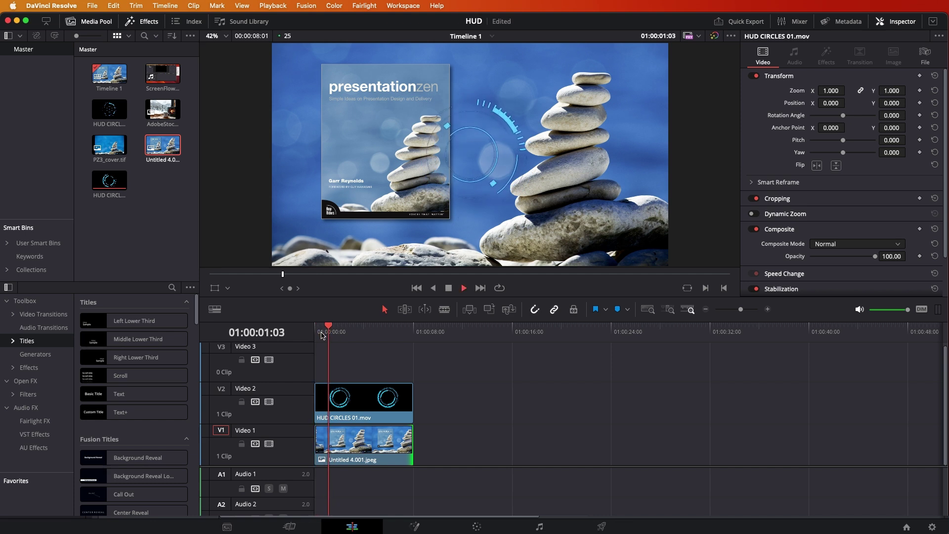
{"action": "key", "text": "space"}
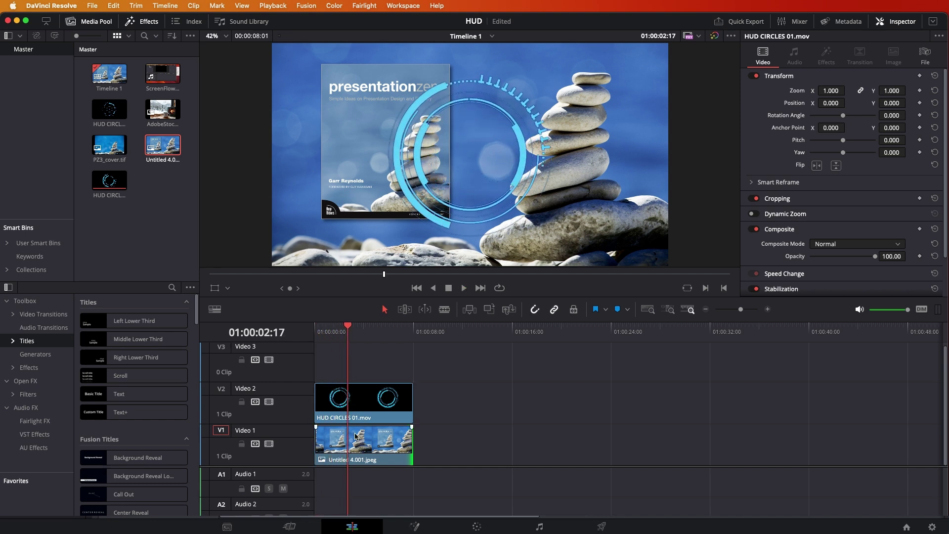
{"action": "left_click", "coordinate": [362, 447]}
{"action": "key", "text": "Delete"}
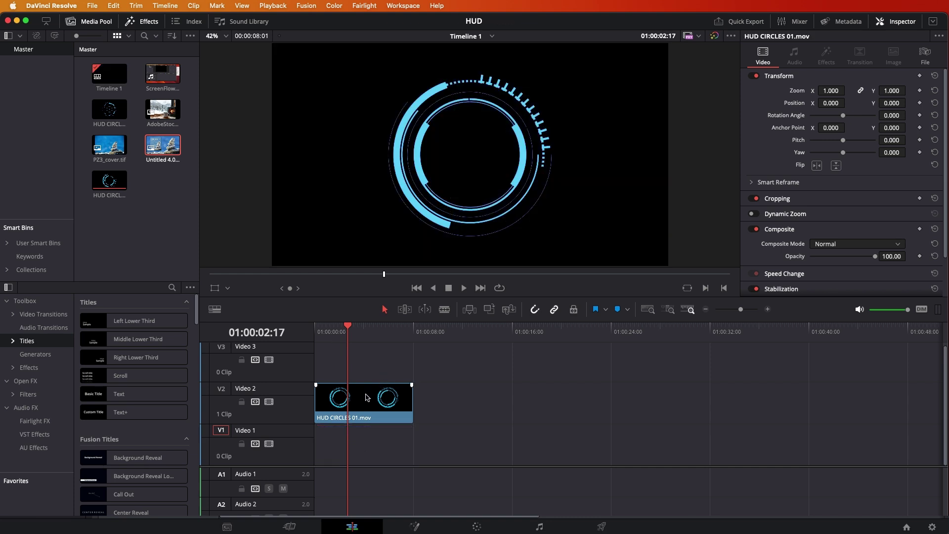
{"action": "mouse_move", "coordinate": [348, 331]}
{"action": "left_mouse_down"}
{"action": "mouse_move", "coordinate": [309, 332]}
{"action": "mouse_move", "coordinate": [334, 330]}
{"action": "left_mouse_up"}
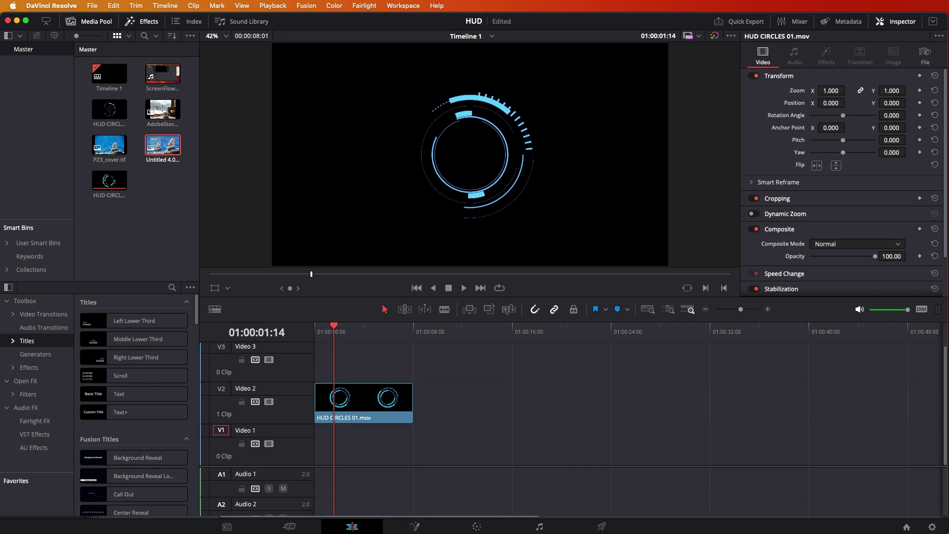
On the Deliver page, name the render circles export and choose QuickTime format with Apple ProRes codec.
{"action": "left_click", "coordinate": [603, 527]}
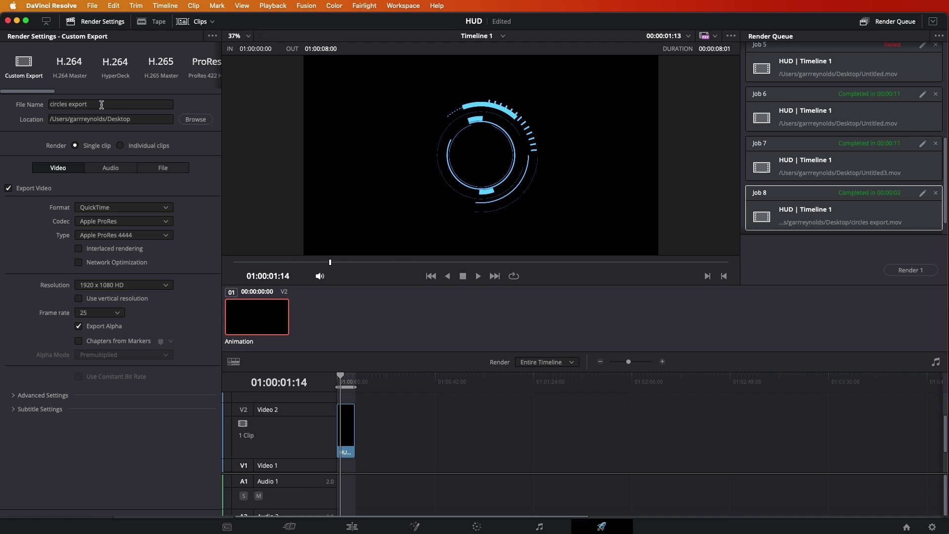
{"action": "left_click_drag", "start_coordinate": [102, 103], "coordinate": [38, 100]}
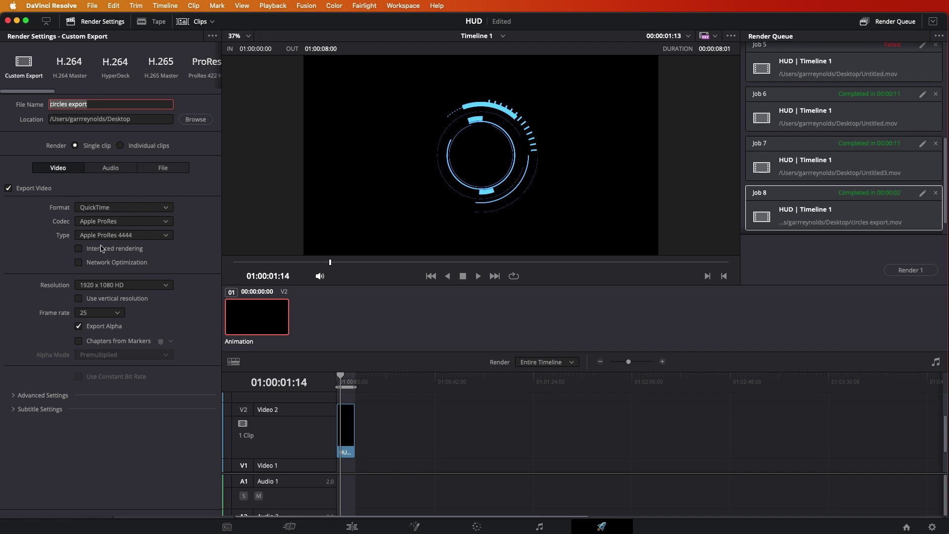
{"action": "left_click", "coordinate": [139, 207]}
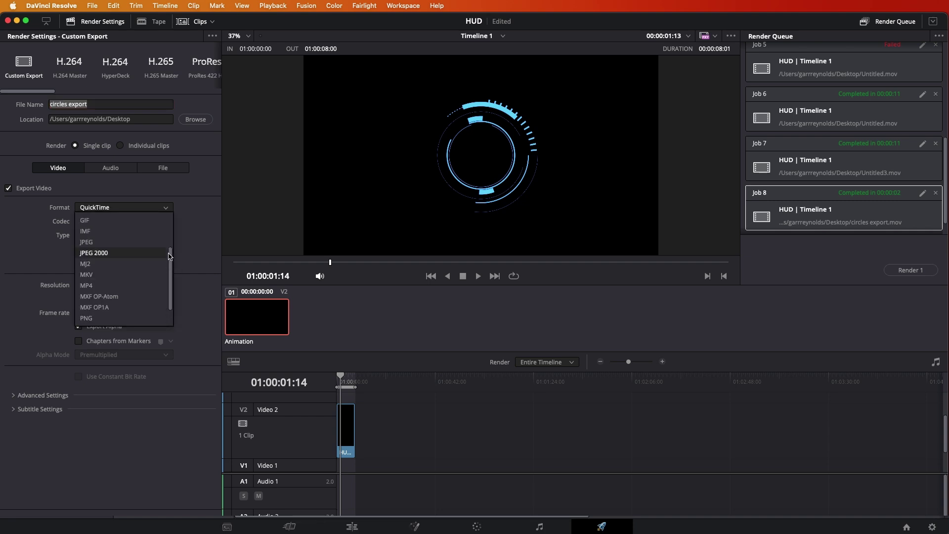
{"action": "scroll", "coordinate": [163, 277], "scroll_direction": "down", "scroll_amount": 1}
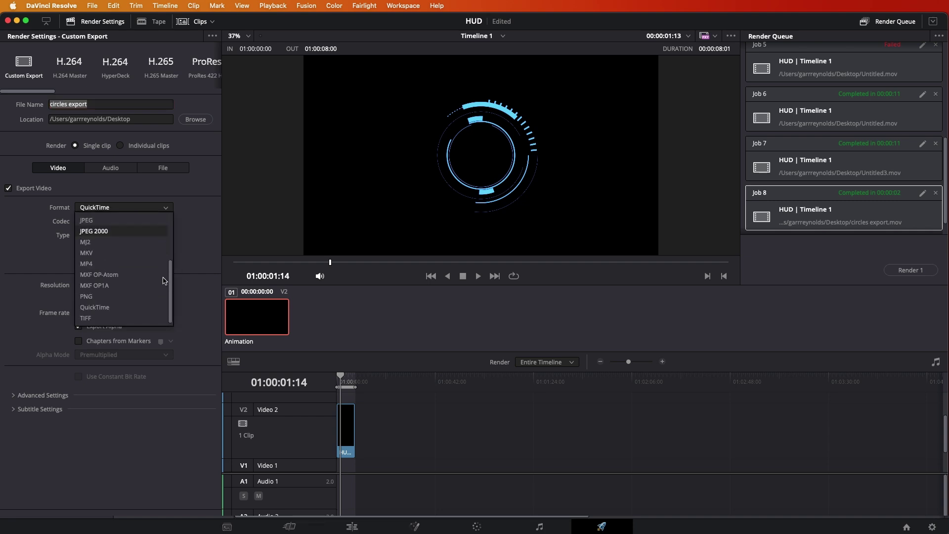
{"action": "left_click", "coordinate": [119, 308]}
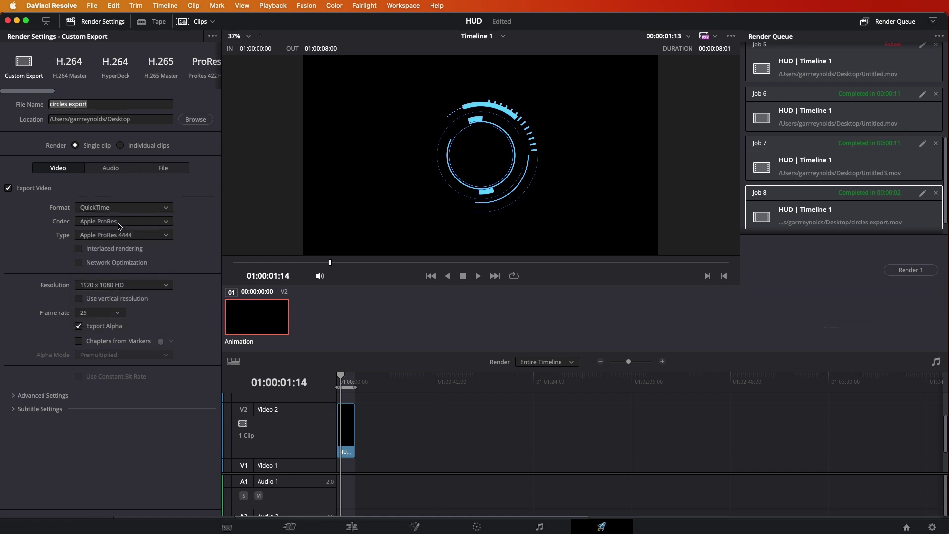
{"action": "left_click", "coordinate": [128, 222]}
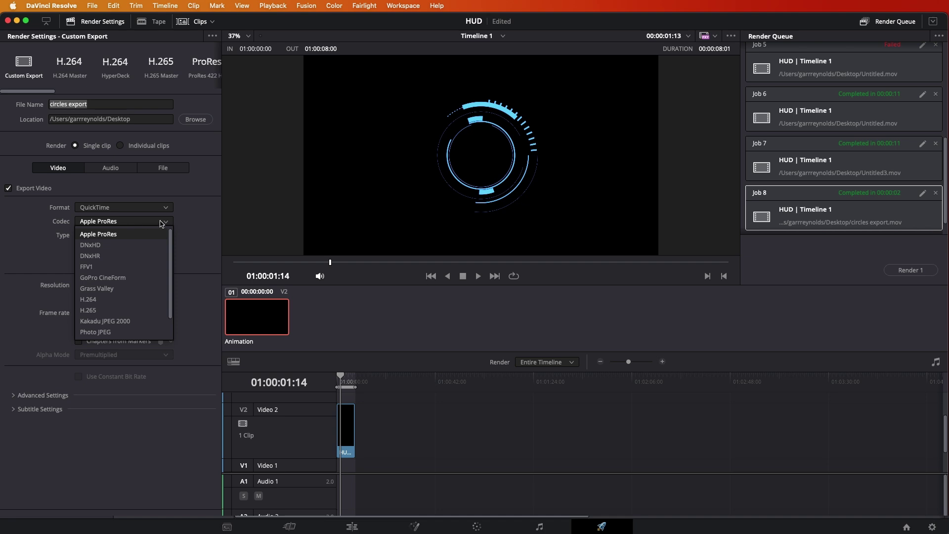
{"action": "left_click", "coordinate": [187, 226]}
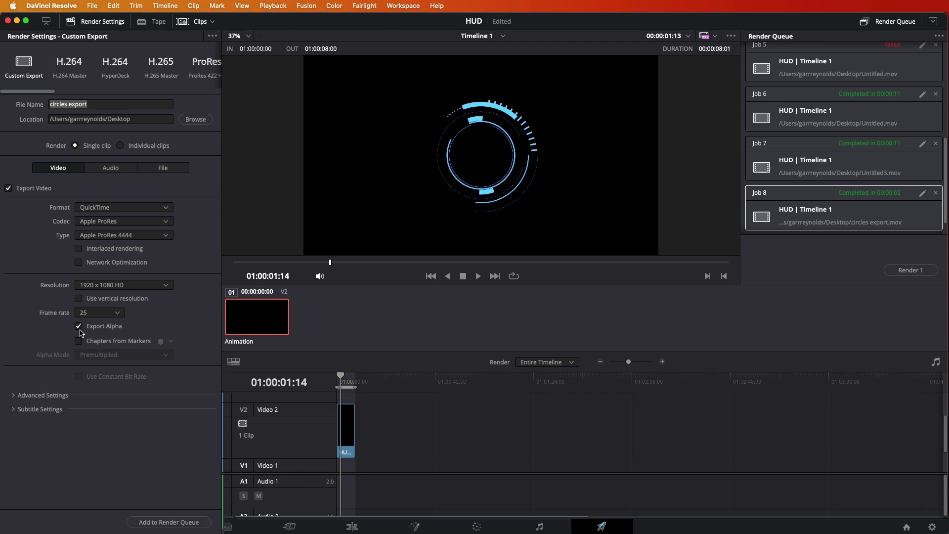
Re-enable Export Alpha, add the circles export job to the render queue, and render it.
{"action": "left_click", "coordinate": [78, 327]}
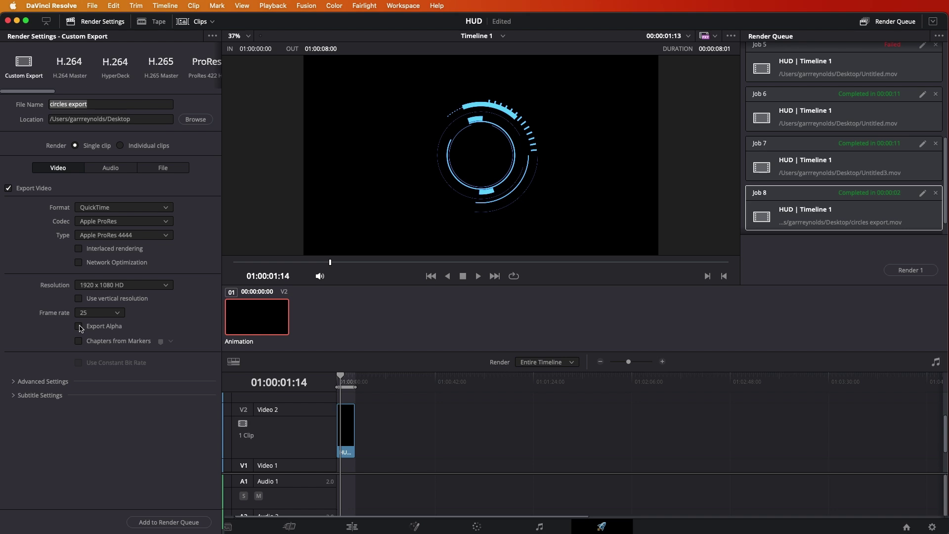
{"action": "left_click", "coordinate": [78, 327]}
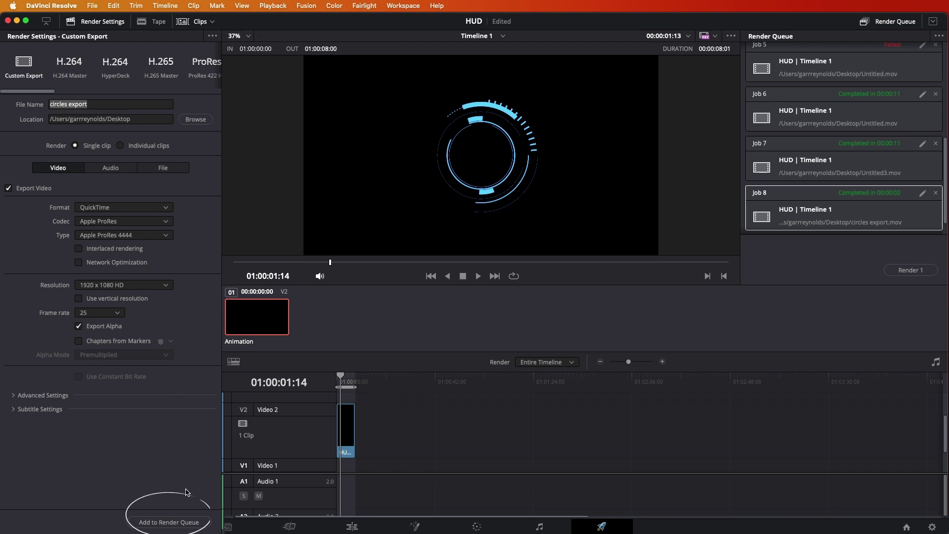
{"action": "left_click", "coordinate": [169, 522]}
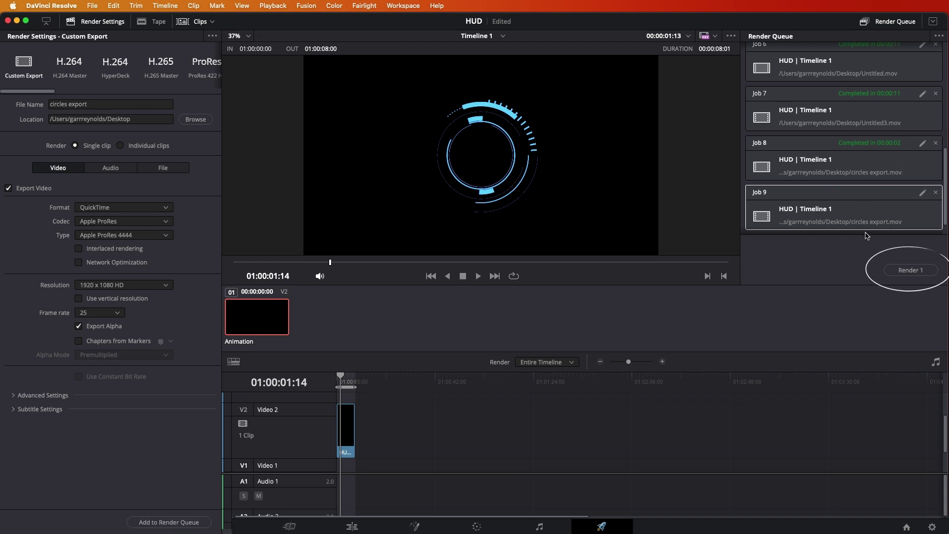
{"action": "left_click", "coordinate": [907, 271]}
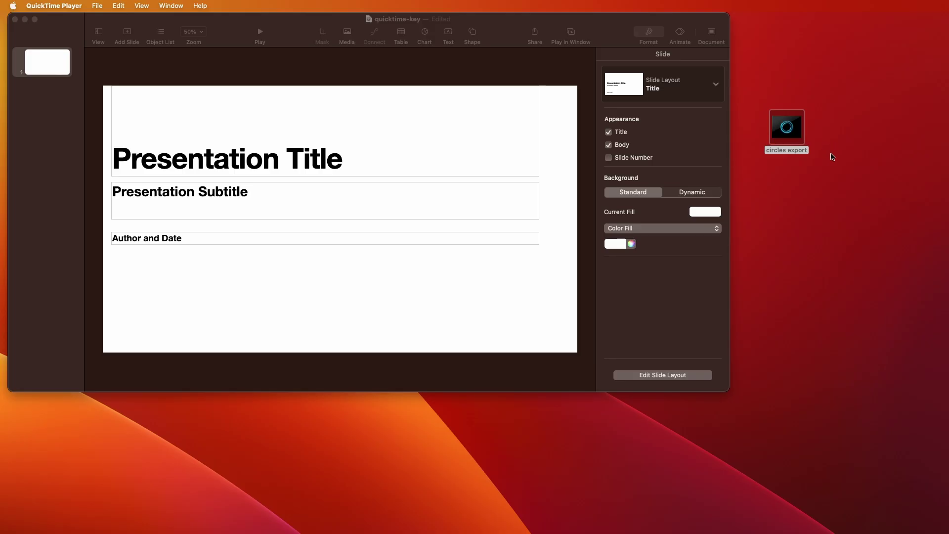
{"action": "mouse_move", "coordinate": [798, 143]}
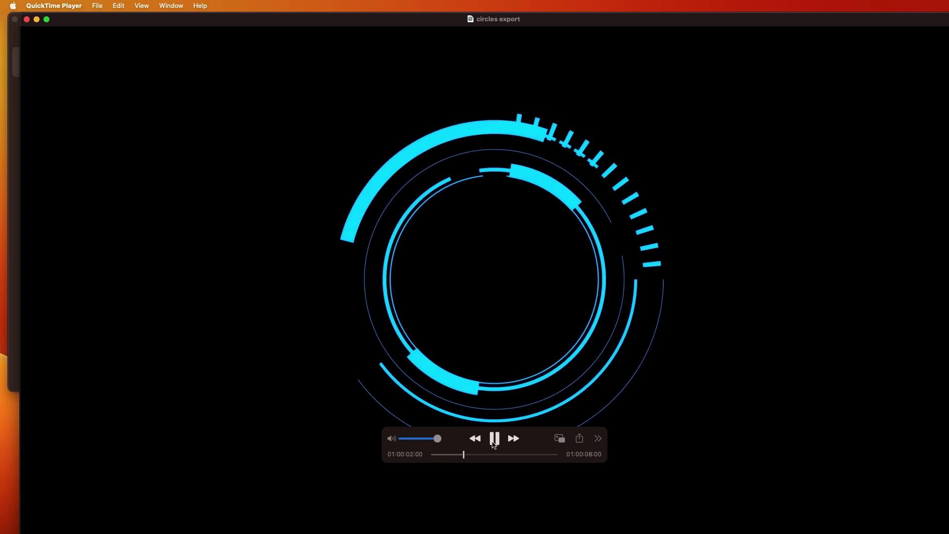
{"action": "left_click", "coordinate": [494, 439]}
{"action": "left_click", "coordinate": [495, 439]}
{"action": "left_click", "coordinate": [494, 439]}
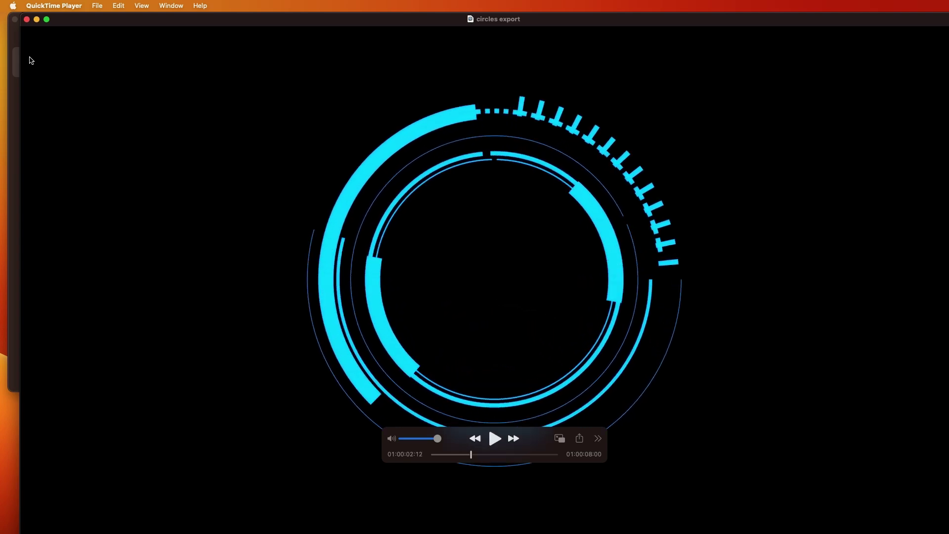
{"action": "left_click", "coordinate": [27, 20]}
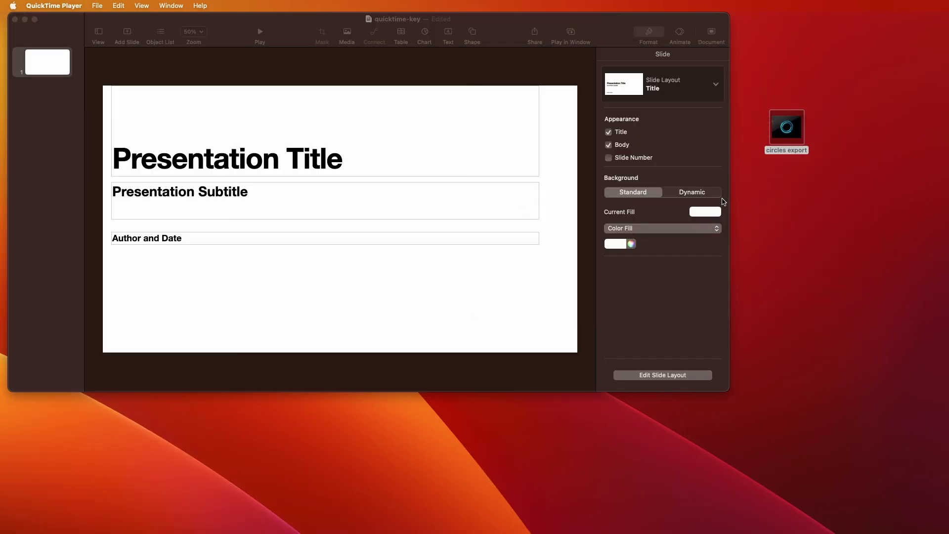
{"action": "left_click_drag", "start_coordinate": [786, 127], "coordinate": [353, 287]}
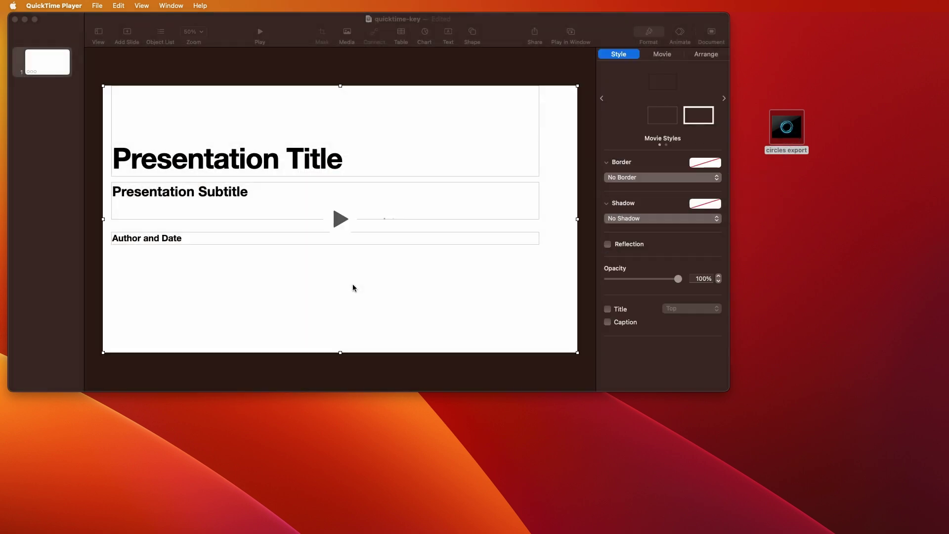
{"action": "left_click", "coordinate": [340, 220]}
{"action": "left_click", "coordinate": [340, 221]}
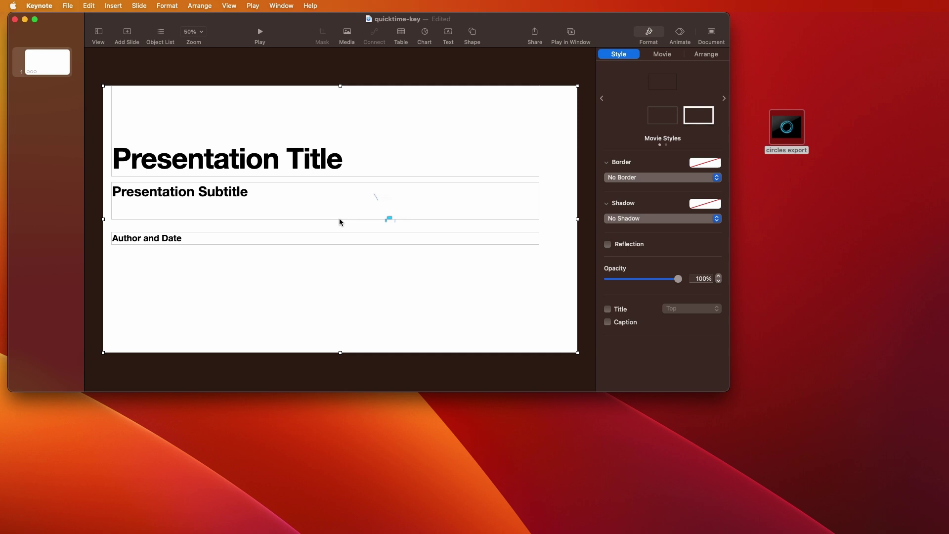
{"action": "left_click_drag", "start_coordinate": [370, 254], "coordinate": [286, 230]}
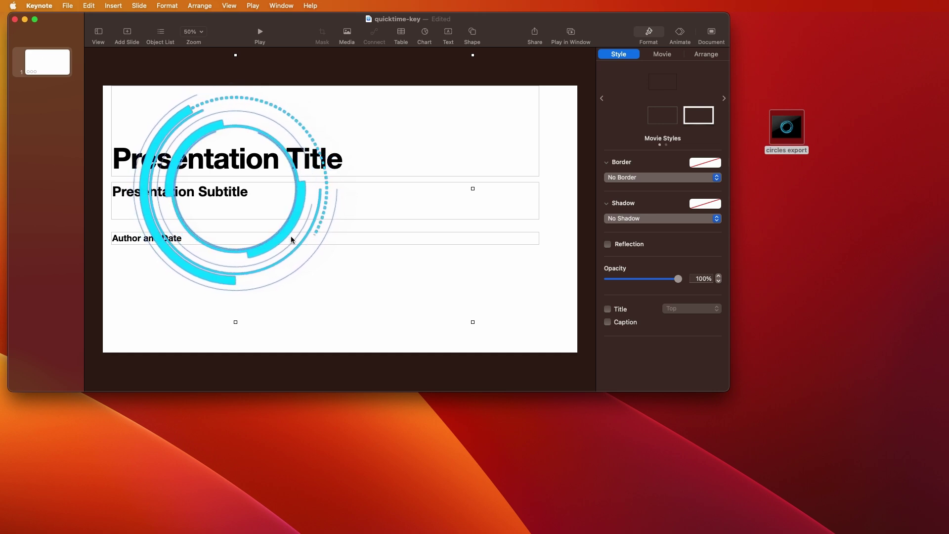
{"action": "key", "text": "Delete"}
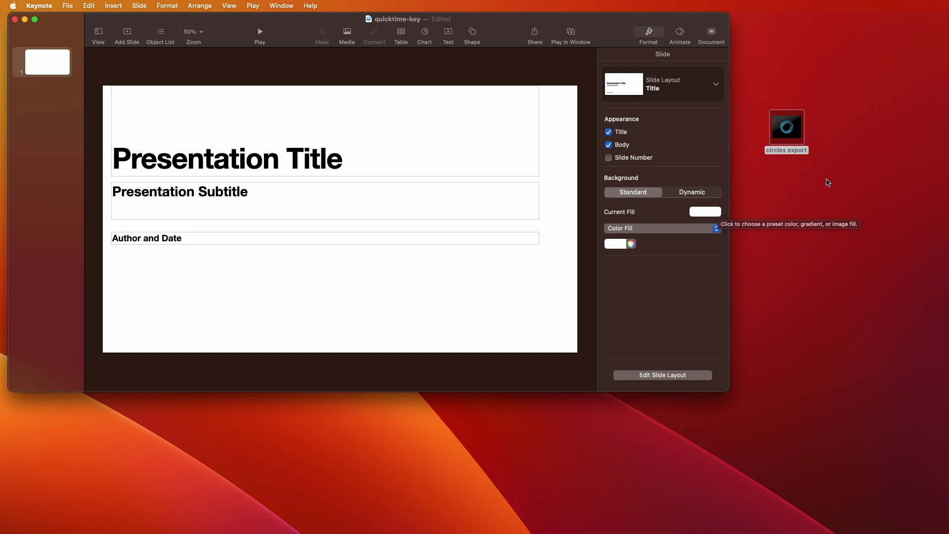
Export the circles movie at 1080p as Smaller File Size (HEVC), saved as circles export-sm.mov.
{"action": "double_click", "coordinate": [794, 134]}
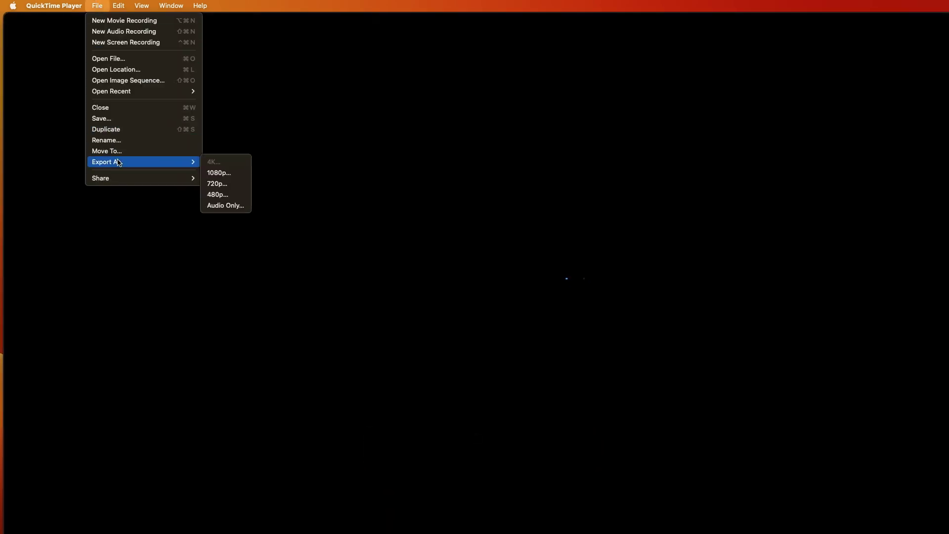
{"action": "left_click", "coordinate": [217, 173]}
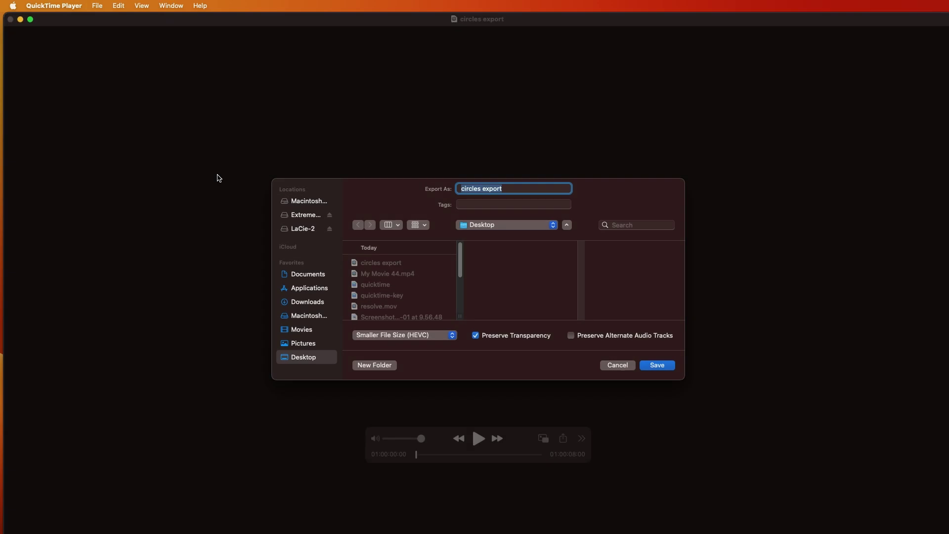
{"action": "left_click", "coordinate": [417, 336]}
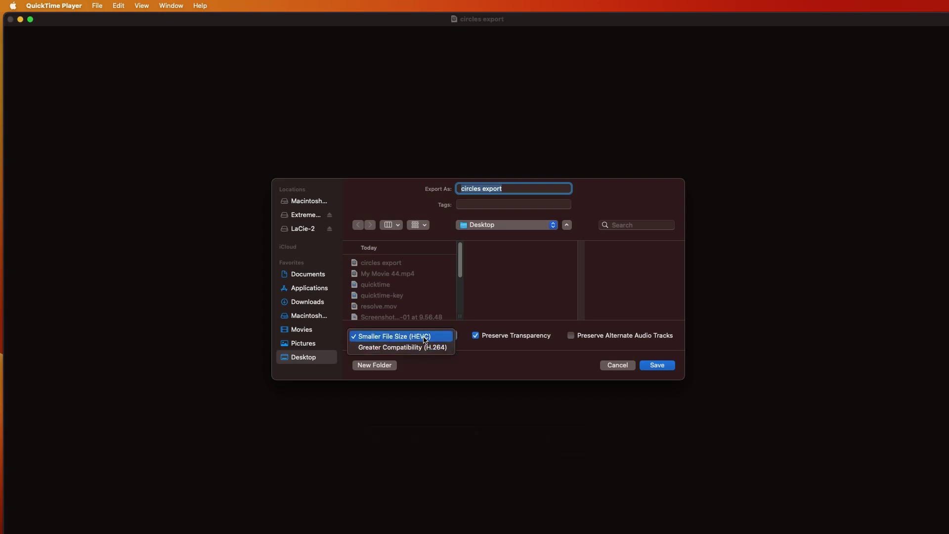
{"action": "left_click", "coordinate": [424, 338]}
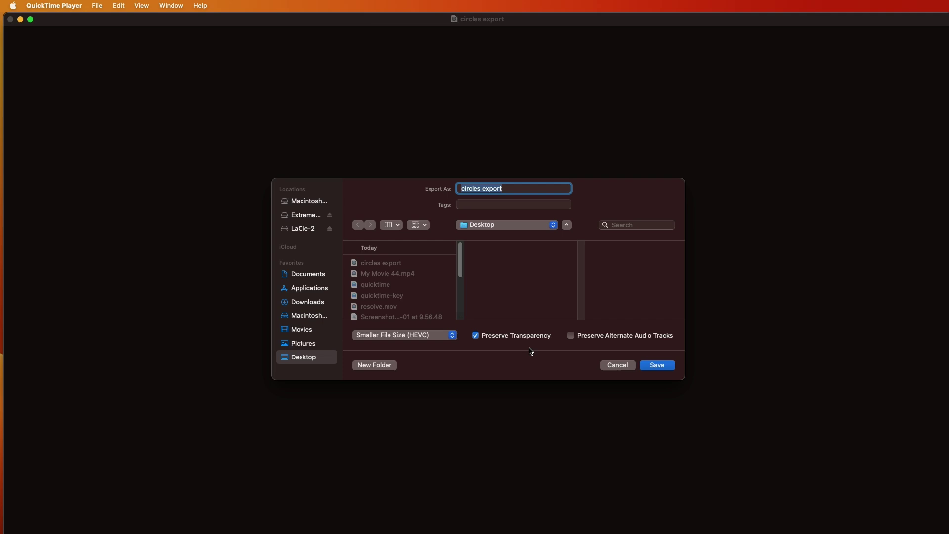
{"action": "left_click", "coordinate": [510, 189]}
{"action": "left_click", "coordinate": [657, 366]}
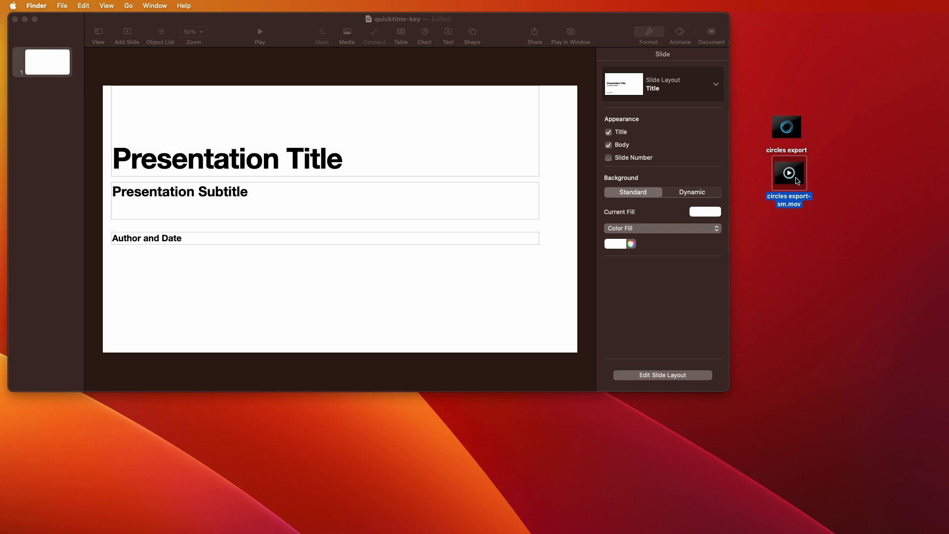
Drop circles export-sm.mov onto the Keynote title slide and play it there.
{"action": "left_click_drag", "start_coordinate": [797, 181], "coordinate": [314, 266]}
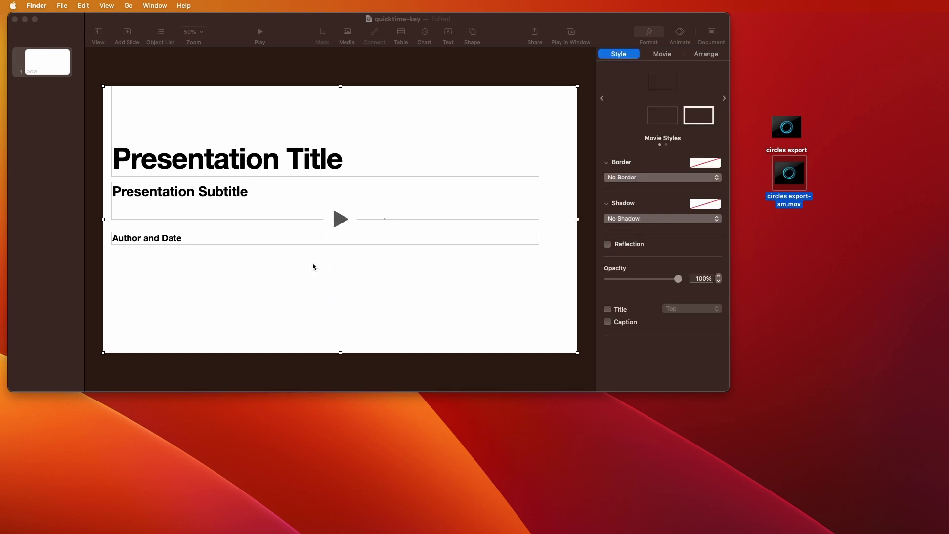
{"action": "left_click", "coordinate": [340, 219]}
{"action": "left_click", "coordinate": [340, 219]}
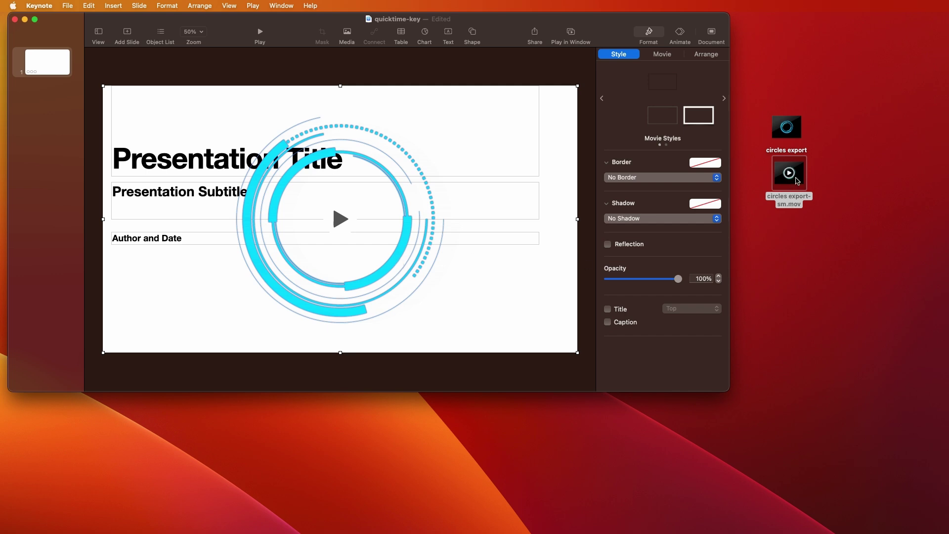
Check the file size of circles export-sm.mov in its Get Info window, then close it.
{"action": "left_click", "coordinate": [796, 181]}
{"action": "key", "text": "super+i"}
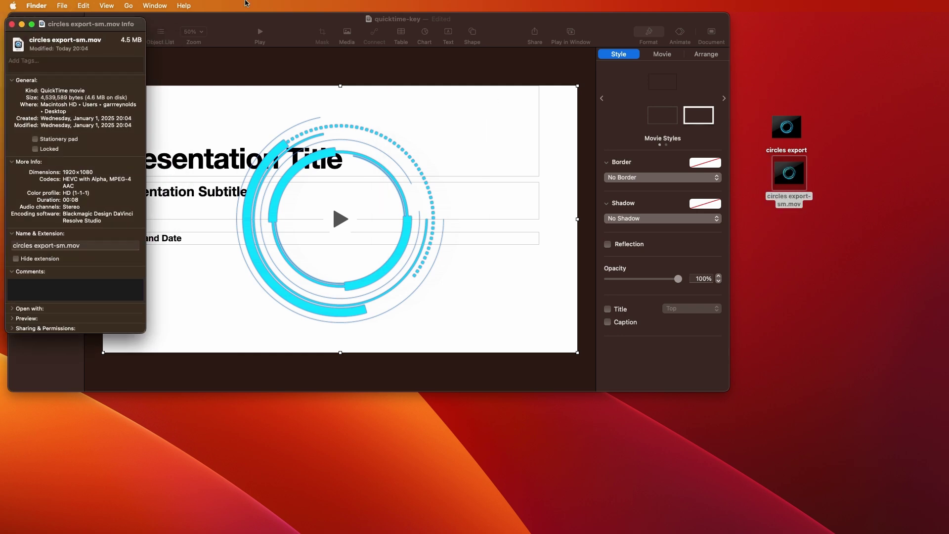
{"action": "left_click_drag", "start_coordinate": [91, 22], "coordinate": [301, 30]}
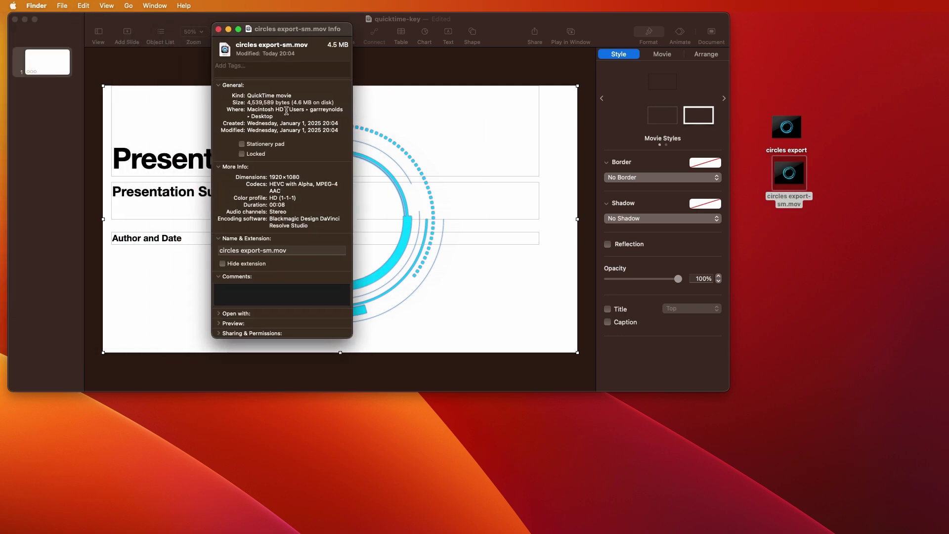
{"action": "left_click", "coordinate": [218, 29]}
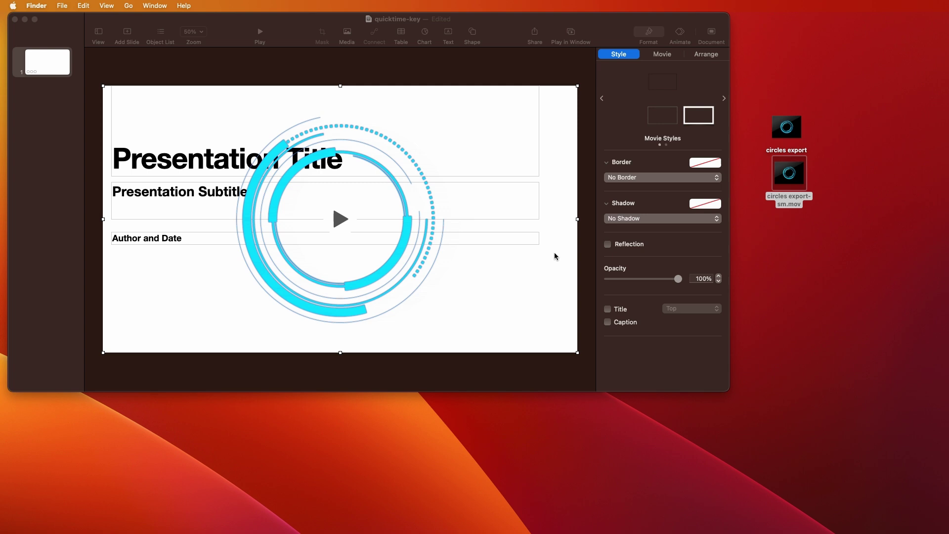